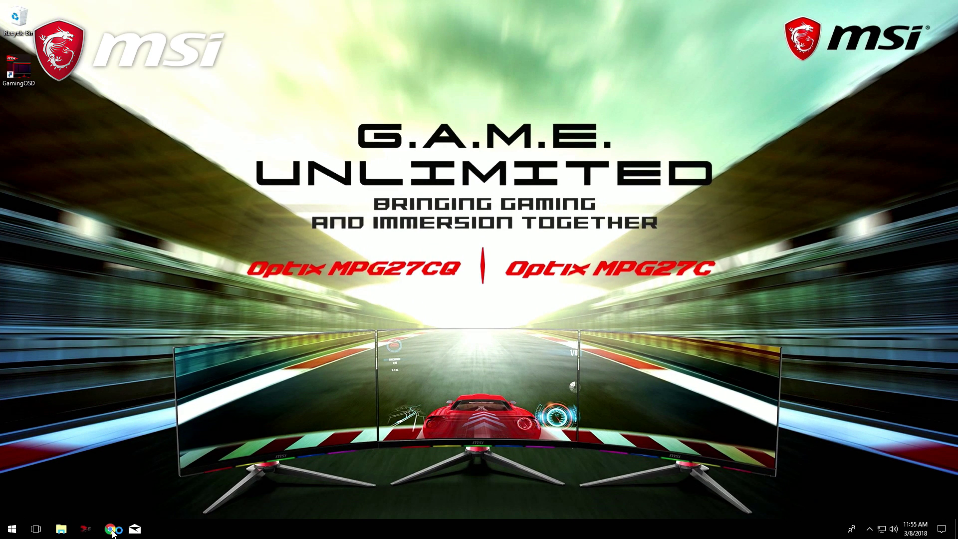
On the MSI site, reach the Optix MPG27C utility downloads filtered to Win10 64.
{"action": "left_click", "coordinate": [112, 529]}
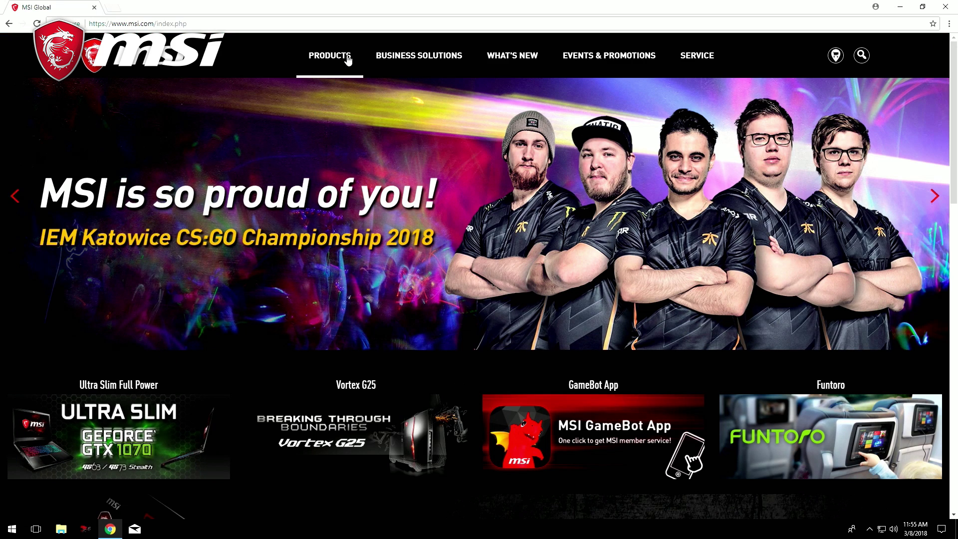
{"action": "mouse_move", "coordinate": [316, 55]}
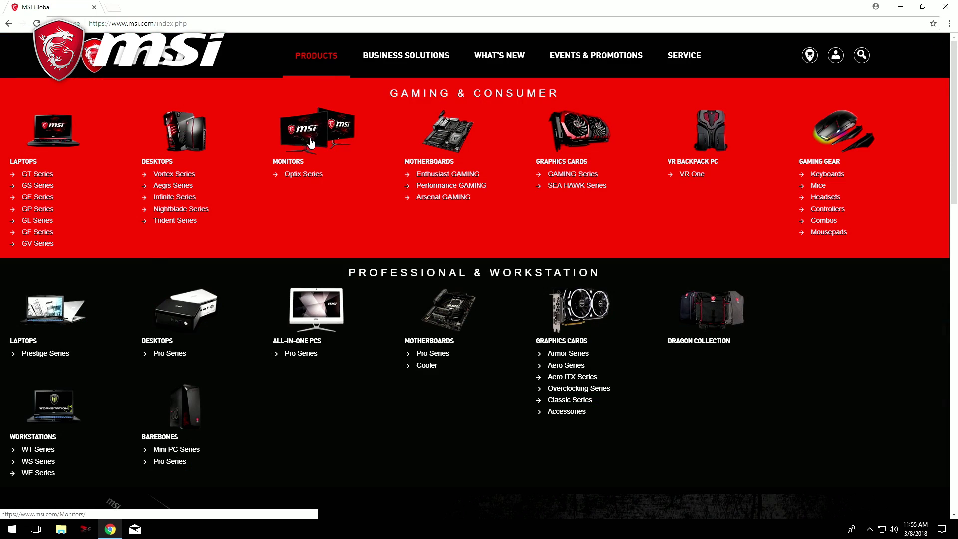
{"action": "left_click", "coordinate": [300, 178]}
{"action": "left_click", "coordinate": [326, 119]}
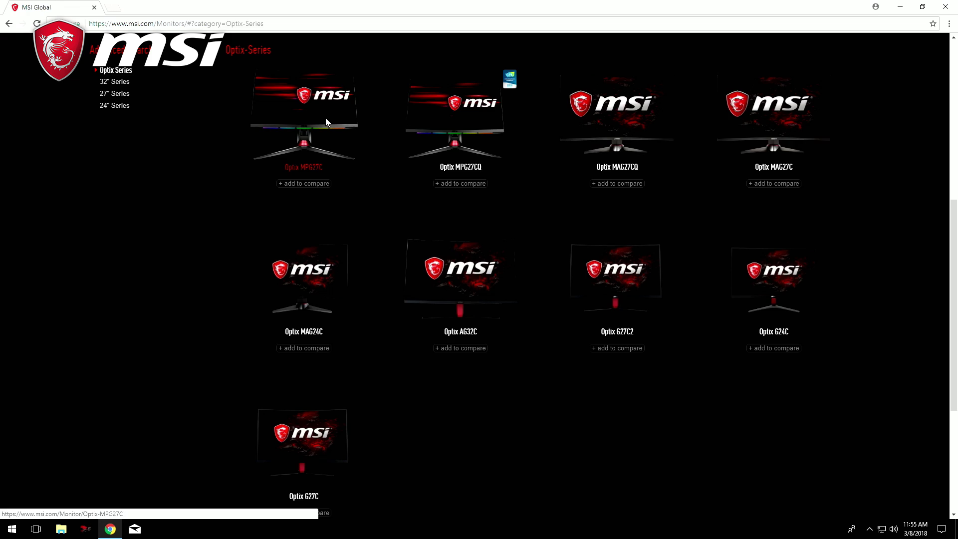
{"action": "left_click", "coordinate": [868, 114]}
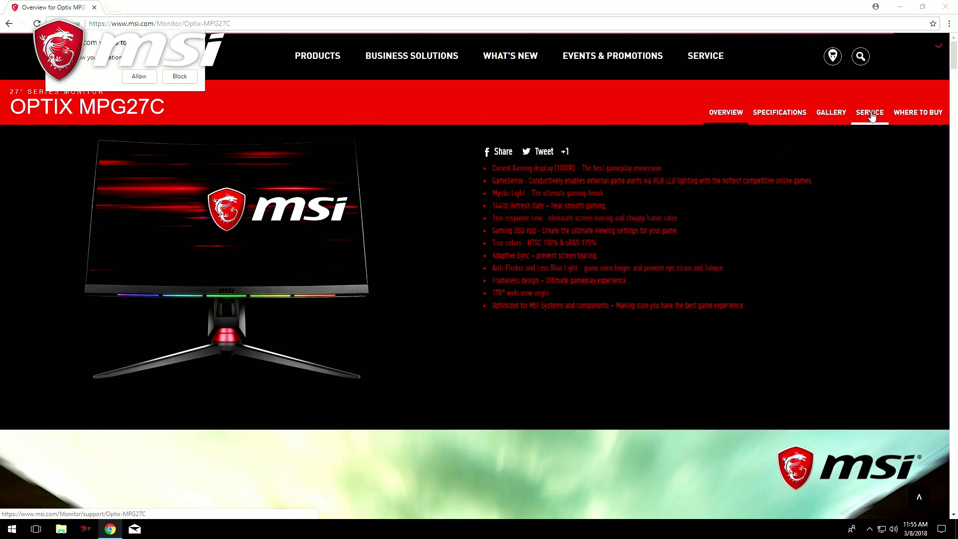
{"action": "left_click", "coordinate": [352, 324]}
{"action": "scroll", "coordinate": [453, 292], "scroll_direction": "down", "scroll_amount": 2}
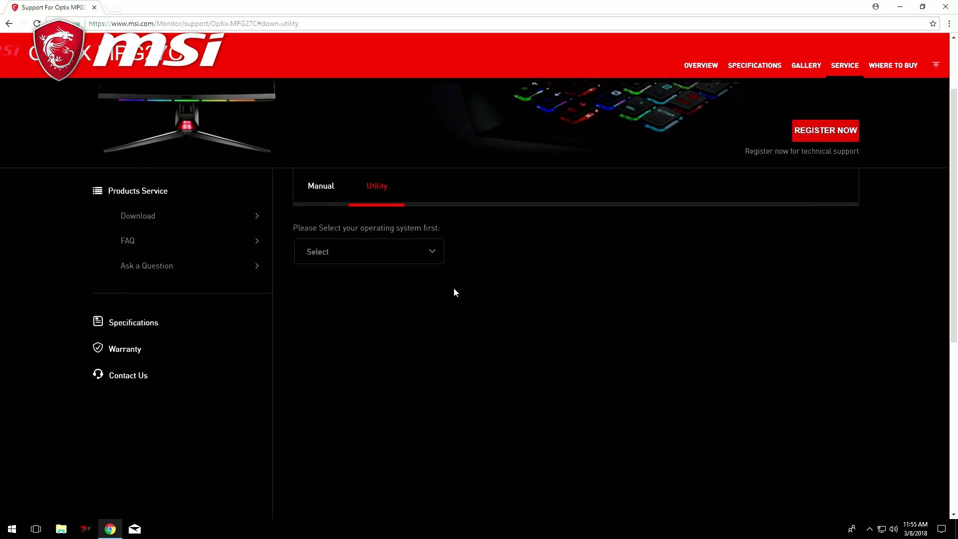
{"action": "left_click", "coordinate": [428, 249]}
{"action": "left_click", "coordinate": [356, 306]}
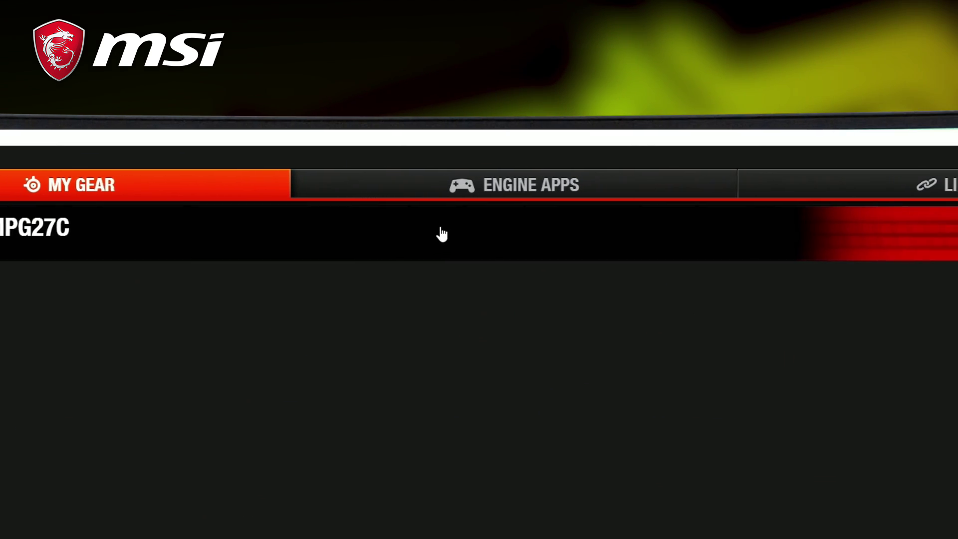
In Engine Apps, switch the CS:GO integration to ON.
{"action": "left_click", "coordinate": [422, 186]}
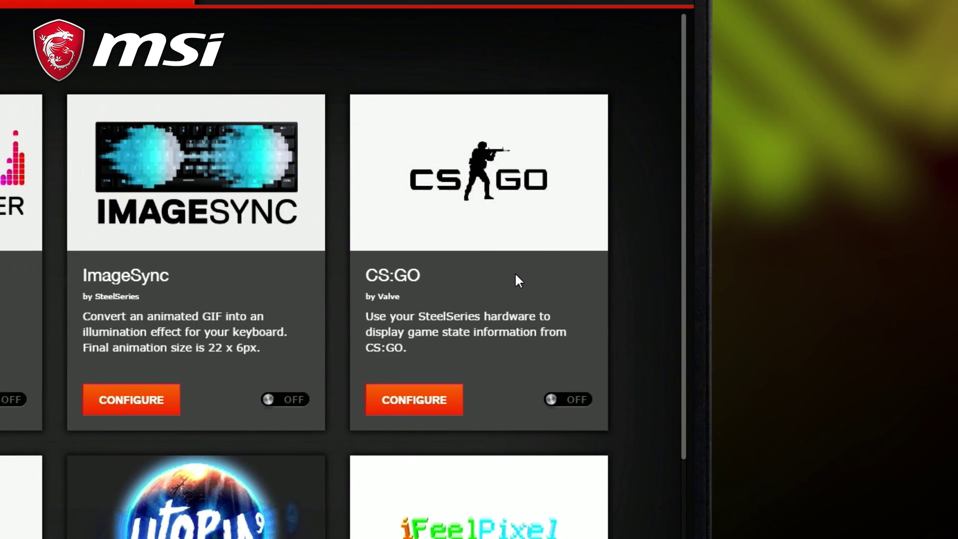
{"action": "left_click", "coordinate": [561, 403]}
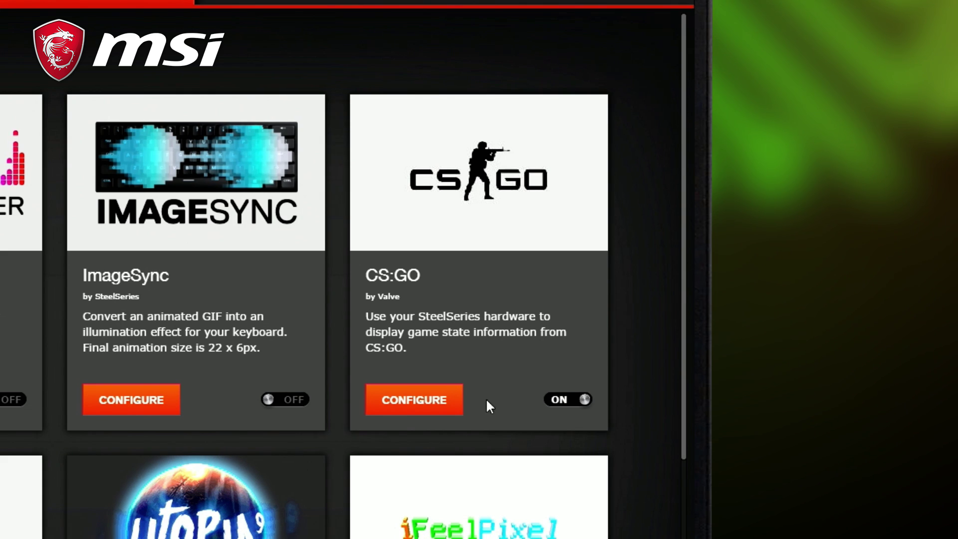
Open CS:GO Configure and inspect the Front and Back monitor LED zones' events.
{"action": "left_click", "coordinate": [448, 403]}
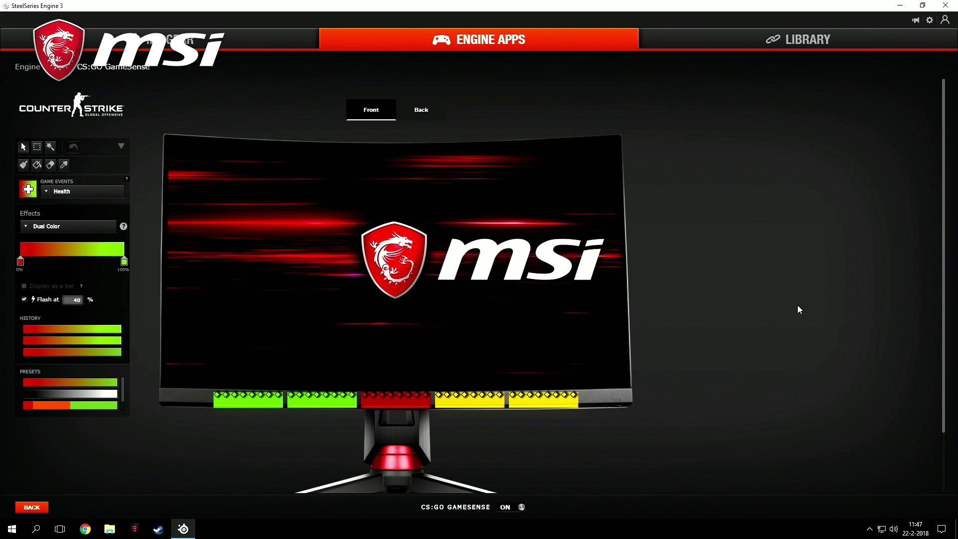
{"action": "scroll", "coordinate": [734, 329], "scroll_direction": "down", "scroll_amount": 2}
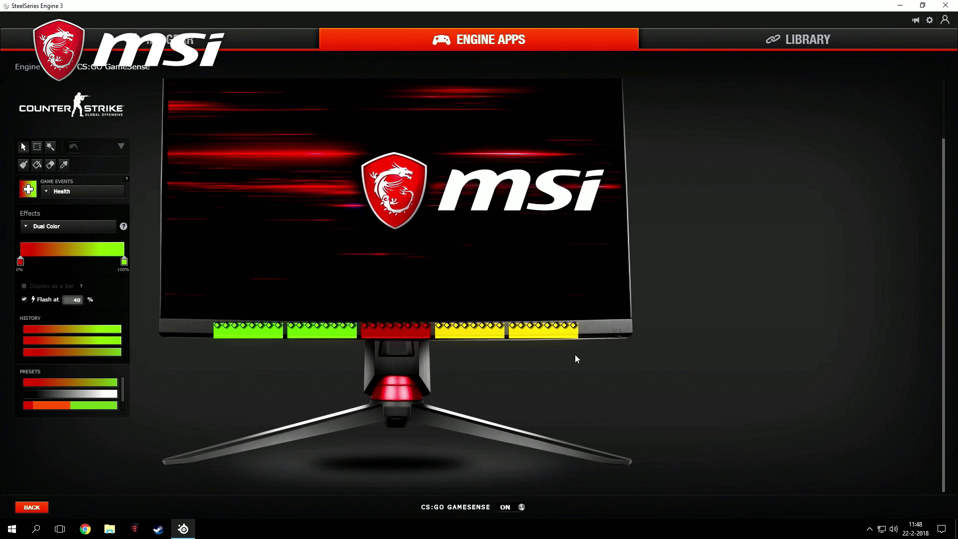
{"action": "scroll", "coordinate": [575, 358], "scroll_direction": "up", "scroll_amount": 2}
{"action": "left_click", "coordinate": [422, 110]}
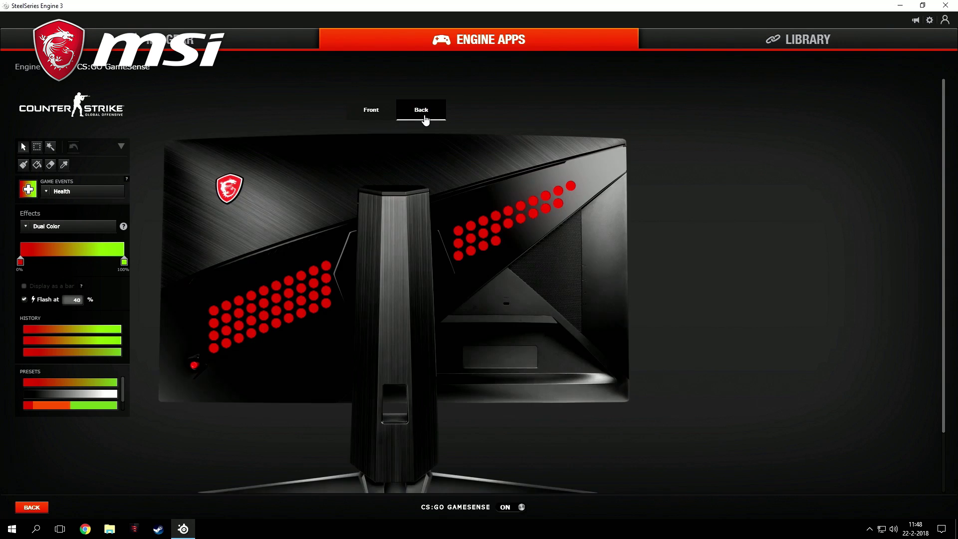
{"action": "left_click", "coordinate": [371, 109]}
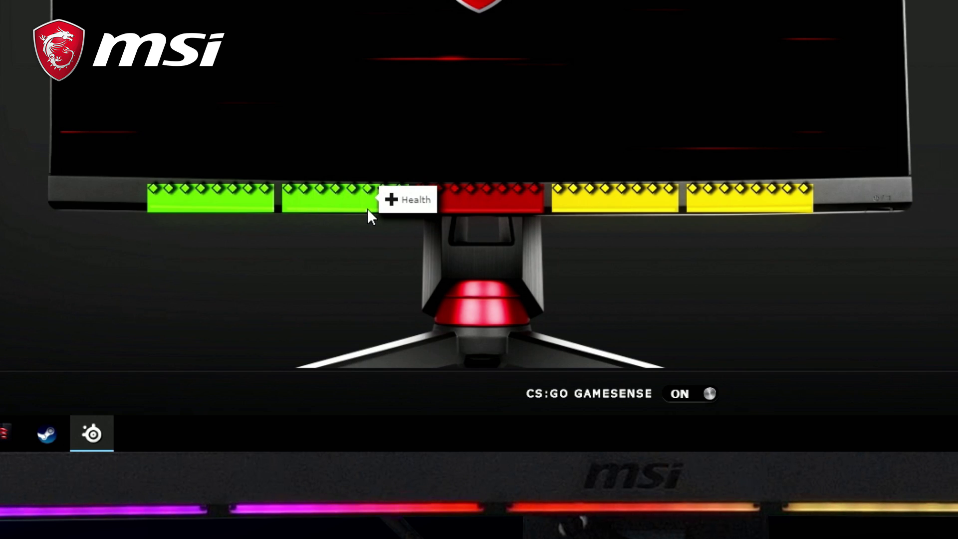
{"action": "left_click_drag", "start_coordinate": [219, 205], "coordinate": [421, 210]}
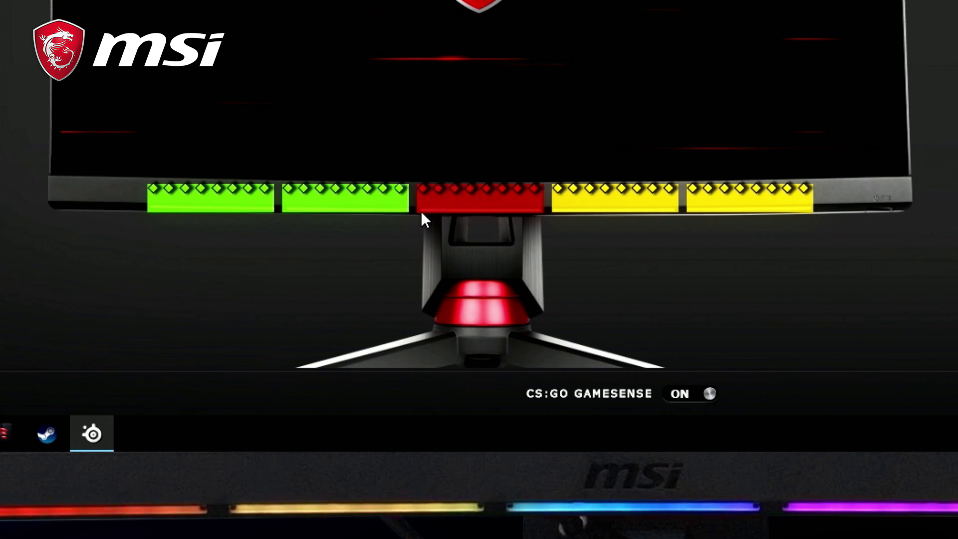
{"action": "left_click", "coordinate": [473, 205]}
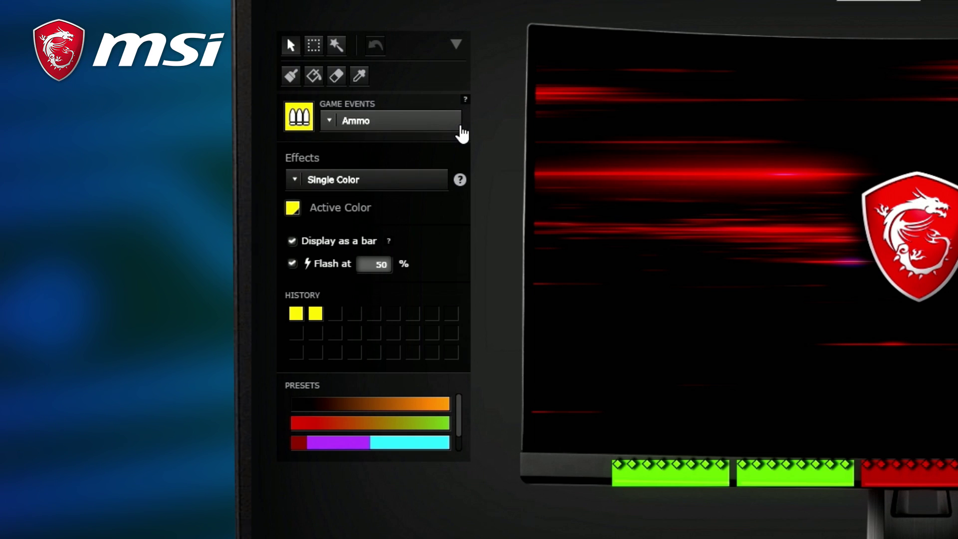
Open the Game Events dropdown for the yellow Ammo zone.
{"action": "left_click", "coordinate": [459, 134]}
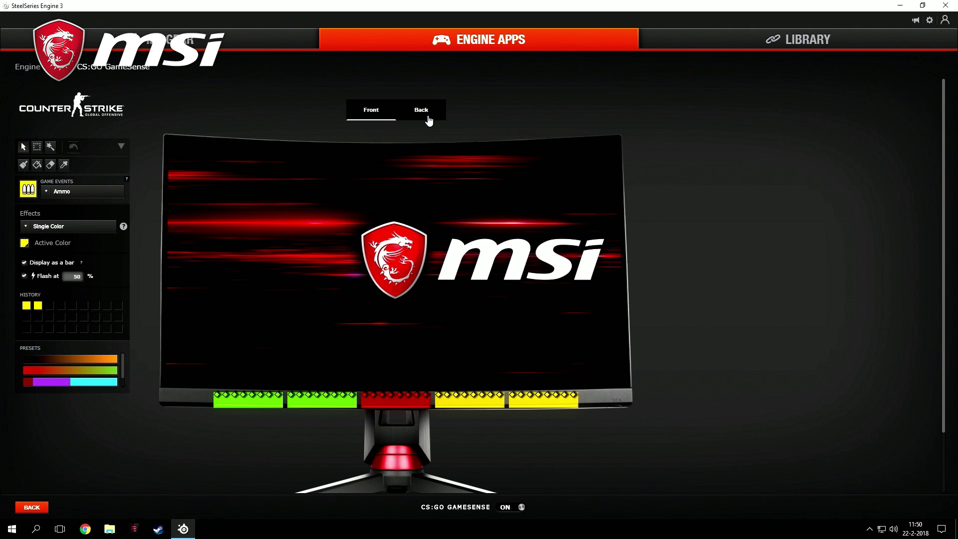
View the monitor's Back lighting zones.
{"action": "left_click", "coordinate": [421, 110]}
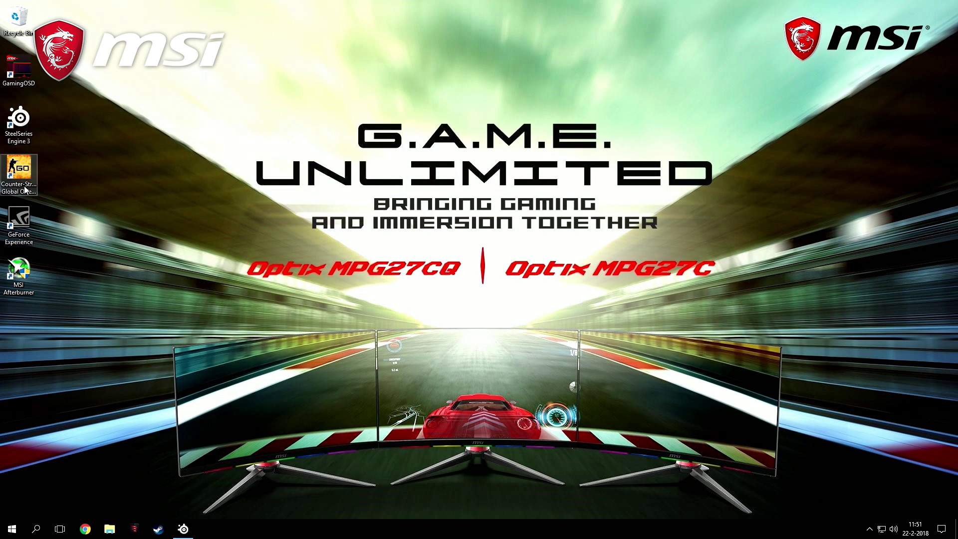
Launch Counter-Strike: Global Offensive from its desktop icon.
{"action": "double_click", "coordinate": [25, 191]}
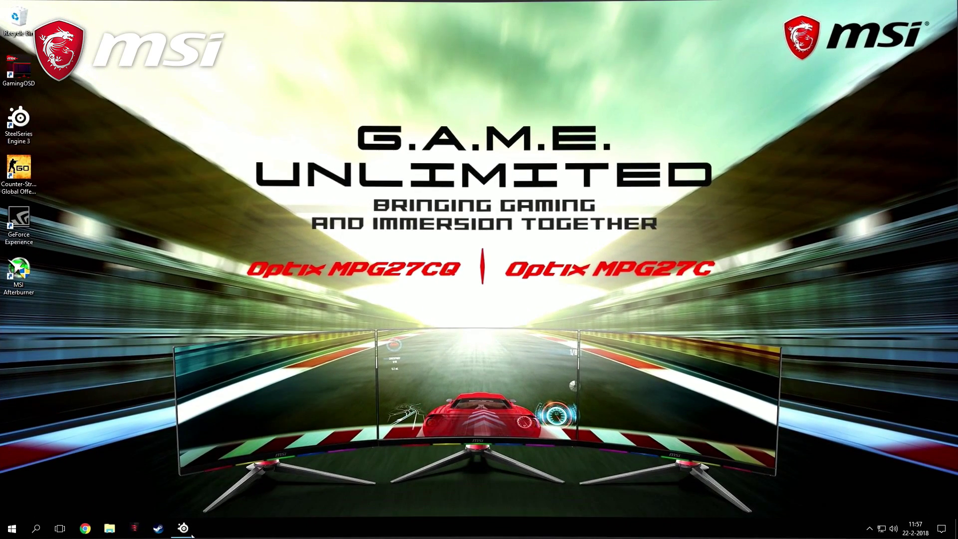
Reassign the red zone to Match Kills and the yellow zone to Money.
{"action": "left_click", "coordinate": [188, 530]}
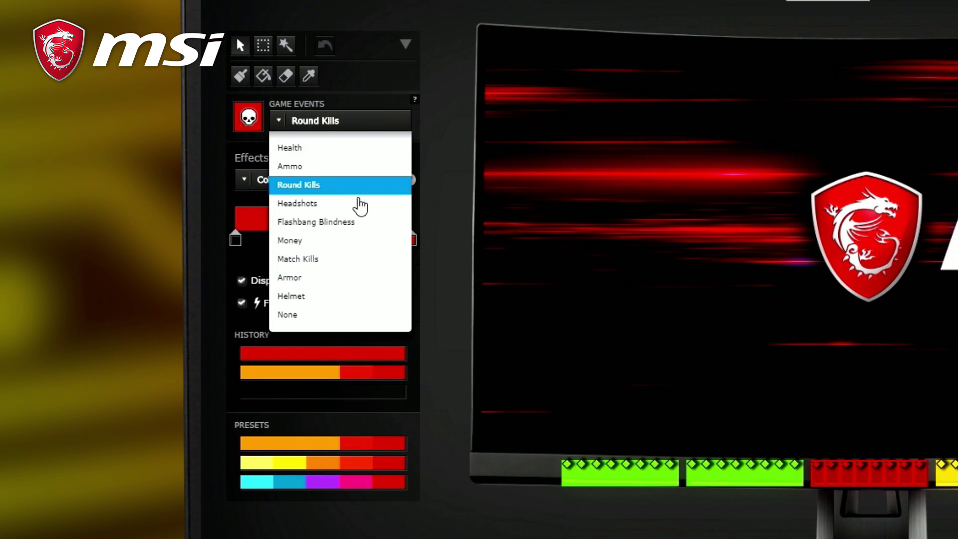
{"action": "left_click", "coordinate": [341, 261]}
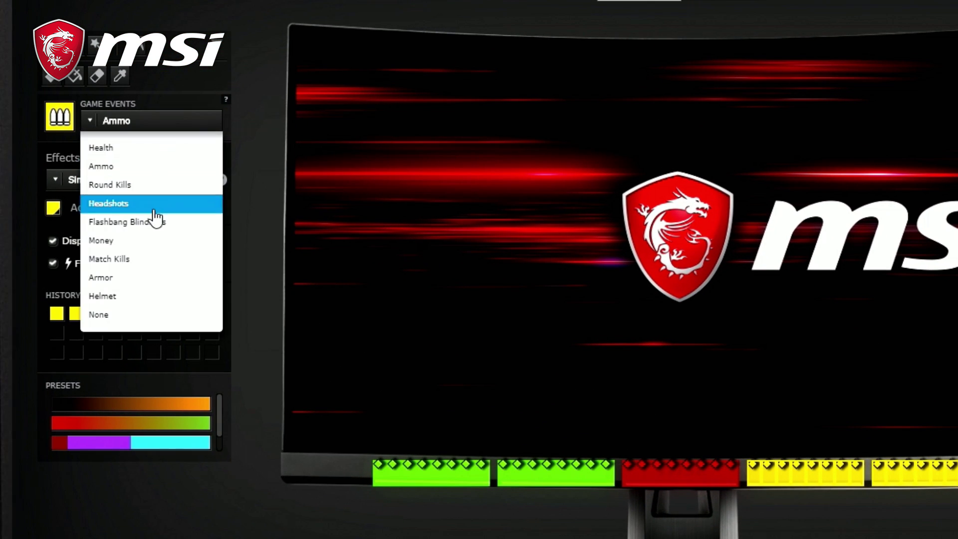
{"action": "left_click", "coordinate": [154, 241]}
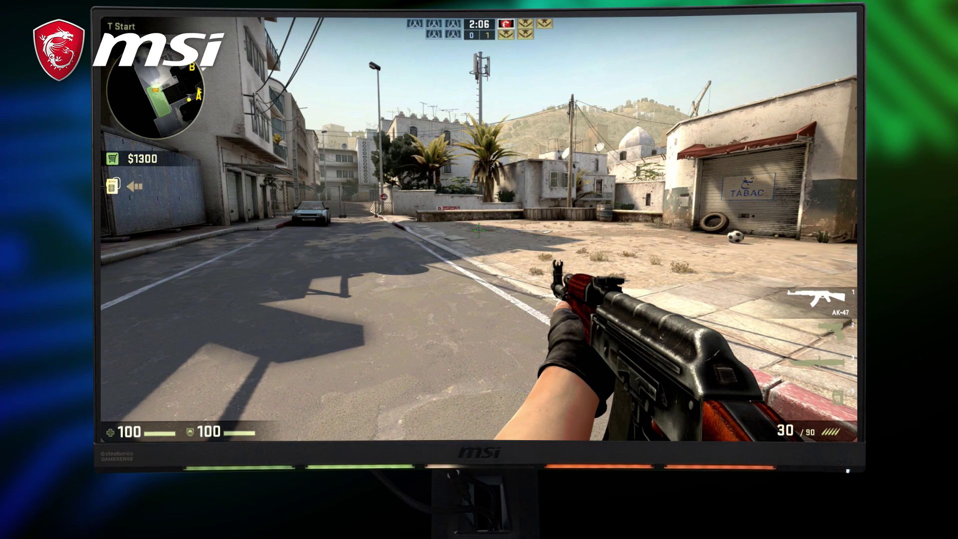
Drop the bomb, shoot enemies at Outside Long, and reload the AK-47.
{"action": "key", "text": "Tab"}
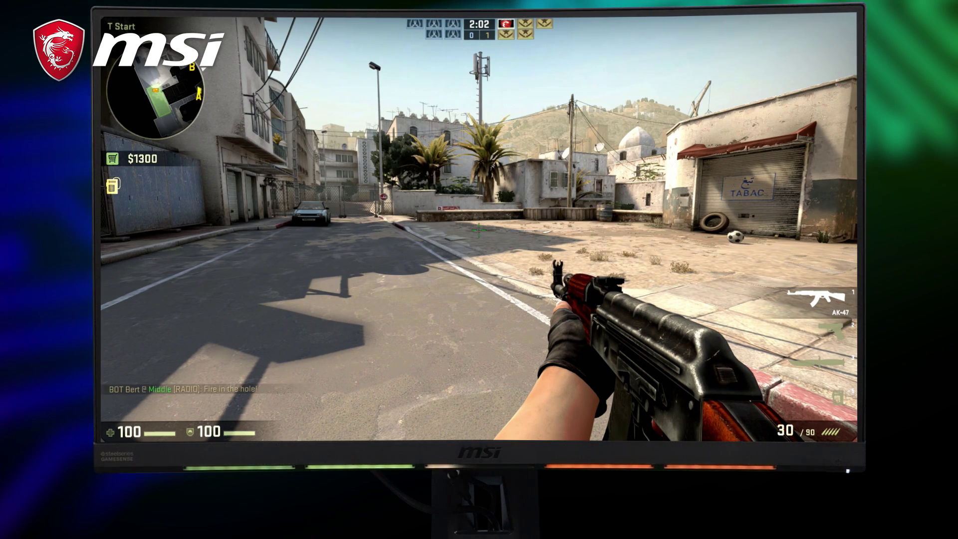
{"action": "key", "text": "g"}
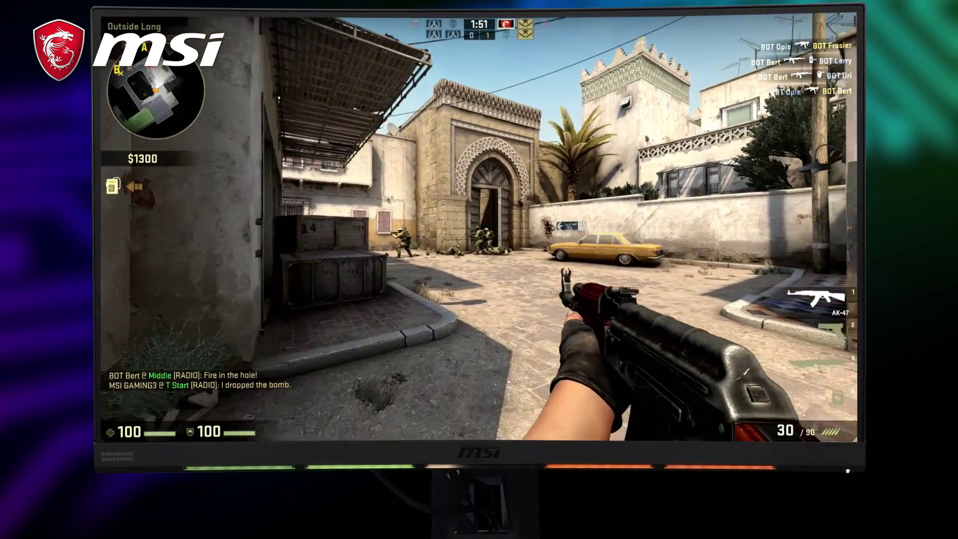
{"action": "left_click", "coordinate": [480, 228]}
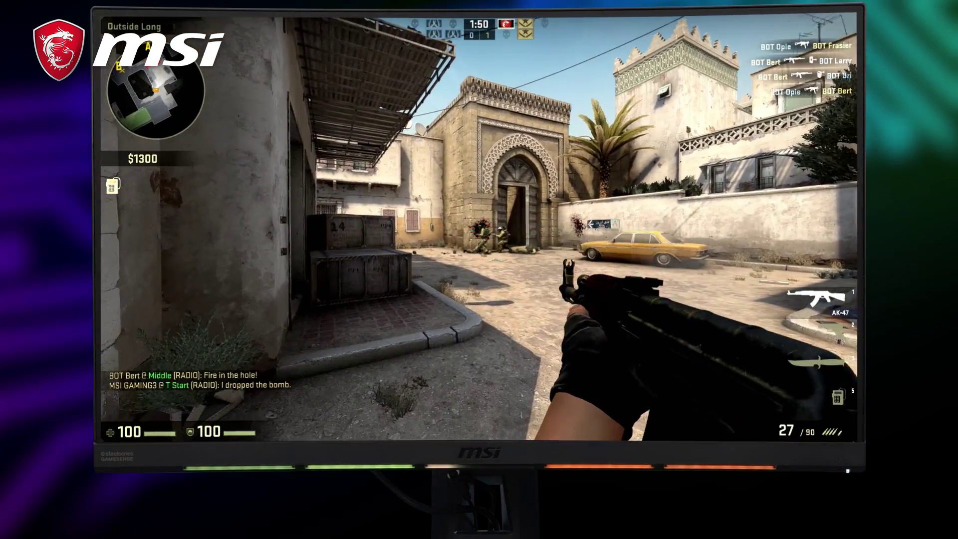
{"action": "left_click", "coordinate": [479, 229]}
{"action": "left_click", "coordinate": [479, 229]}
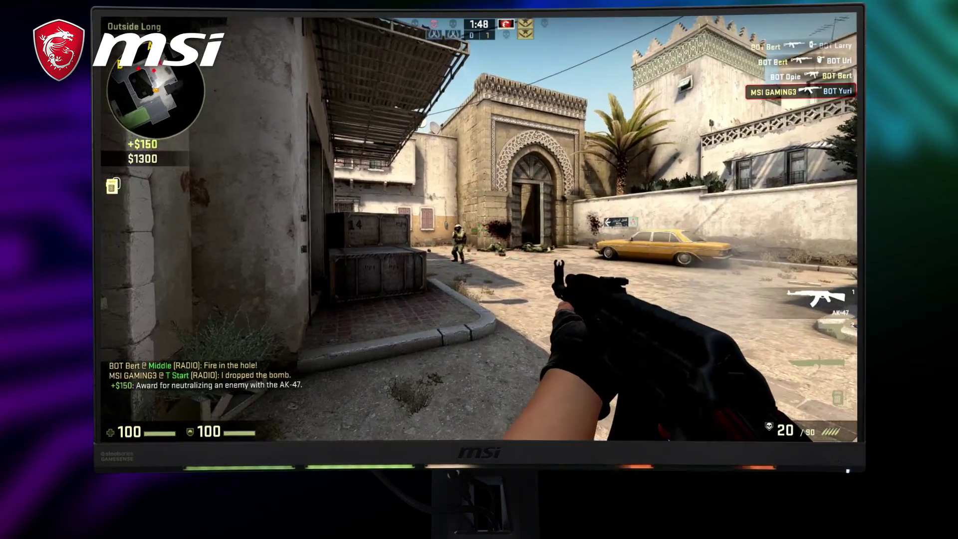
{"action": "left_click", "coordinate": [479, 228]}
{"action": "left_click", "coordinate": [480, 229]}
{"action": "key", "text": "f"}
{"action": "key", "text": "r"}
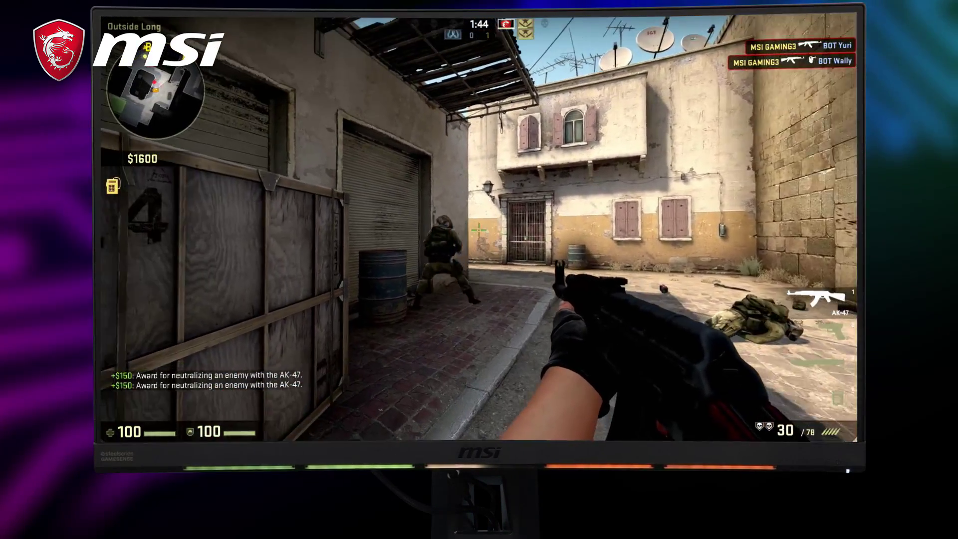
Kill the enemies by the crates and on A Ramp, then reload after the round win.
{"action": "left_click", "coordinate": [479, 228]}
{"action": "left_click", "coordinate": [479, 229]}
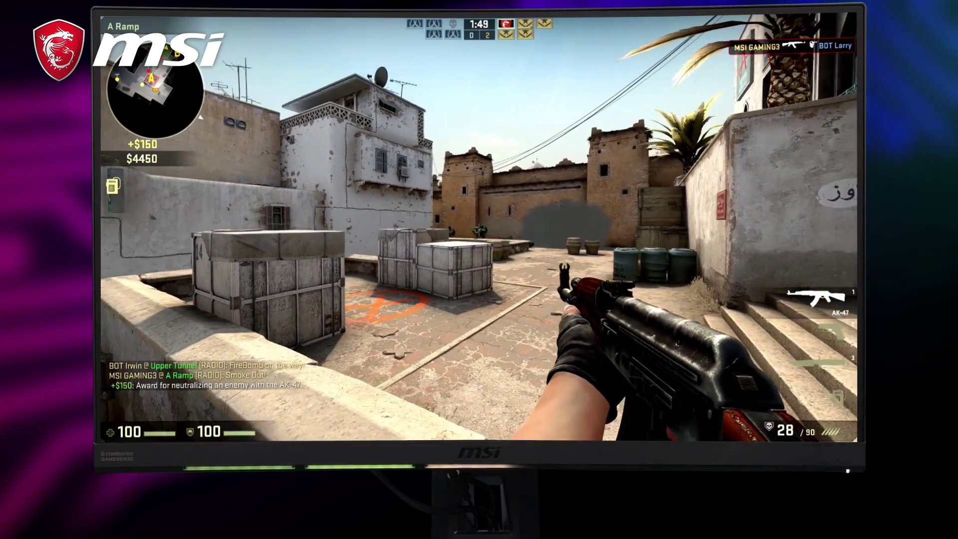
{"action": "left_click", "coordinate": [479, 230]}
{"action": "left_click", "coordinate": [479, 230]}
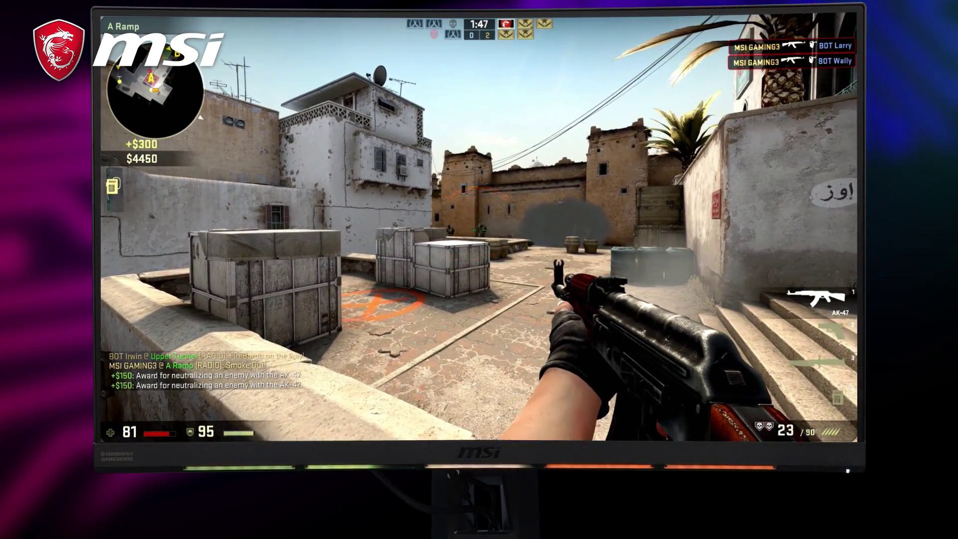
{"action": "left_click", "coordinate": [480, 228]}
{"action": "left_click", "coordinate": [479, 228]}
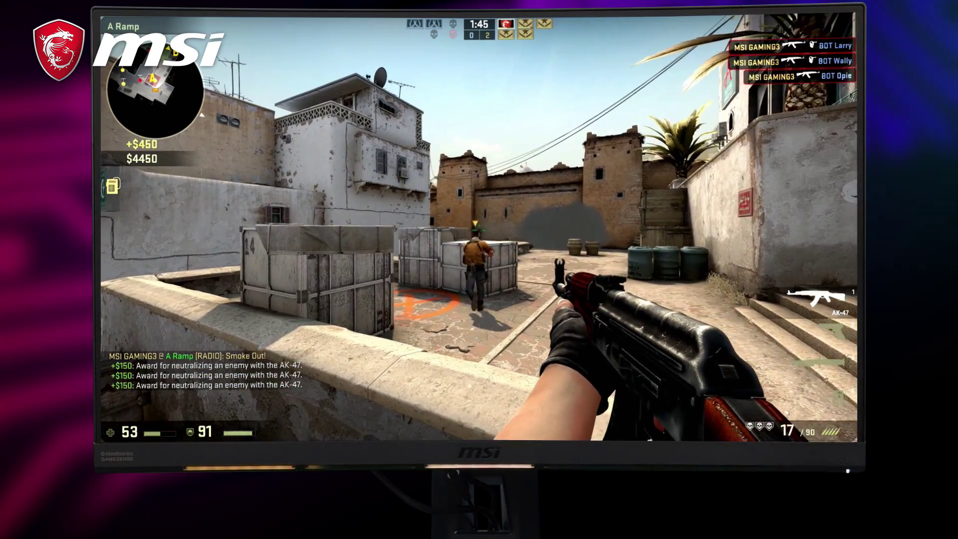
{"action": "left_click", "coordinate": [480, 228]}
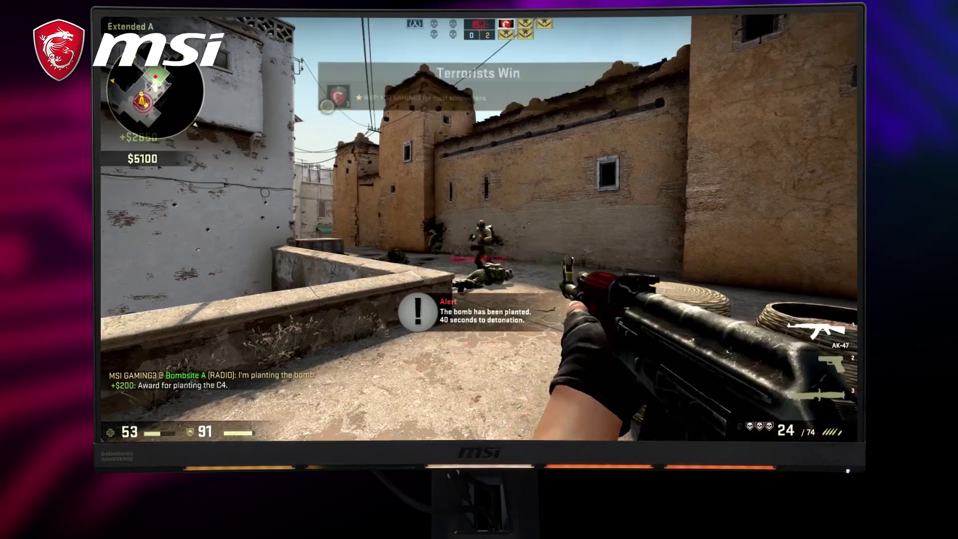
{"action": "left_click", "coordinate": [479, 230]}
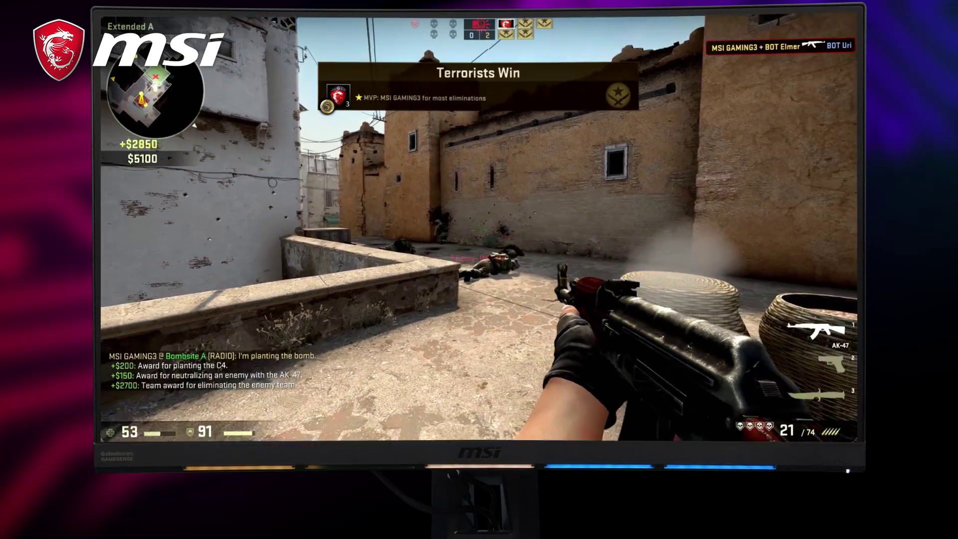
{"action": "key", "text": "r"}
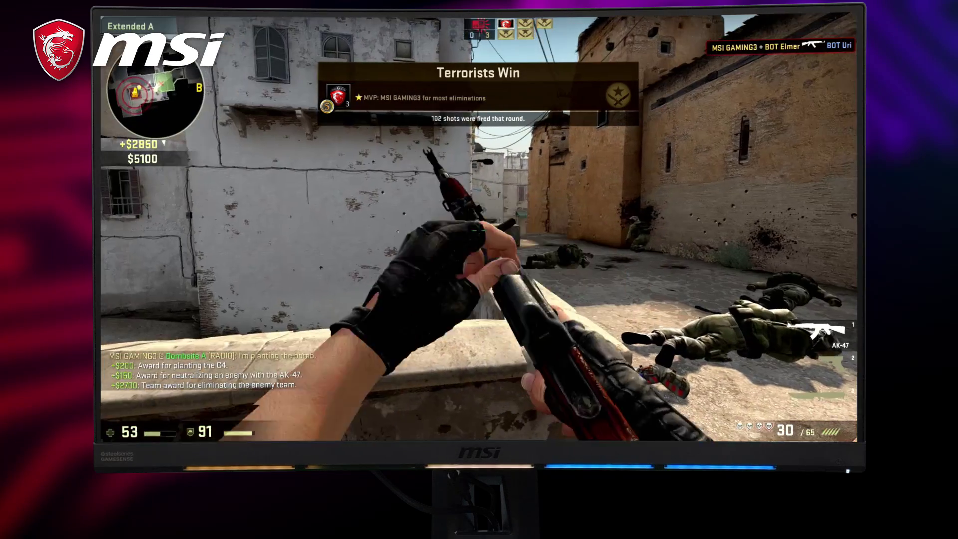